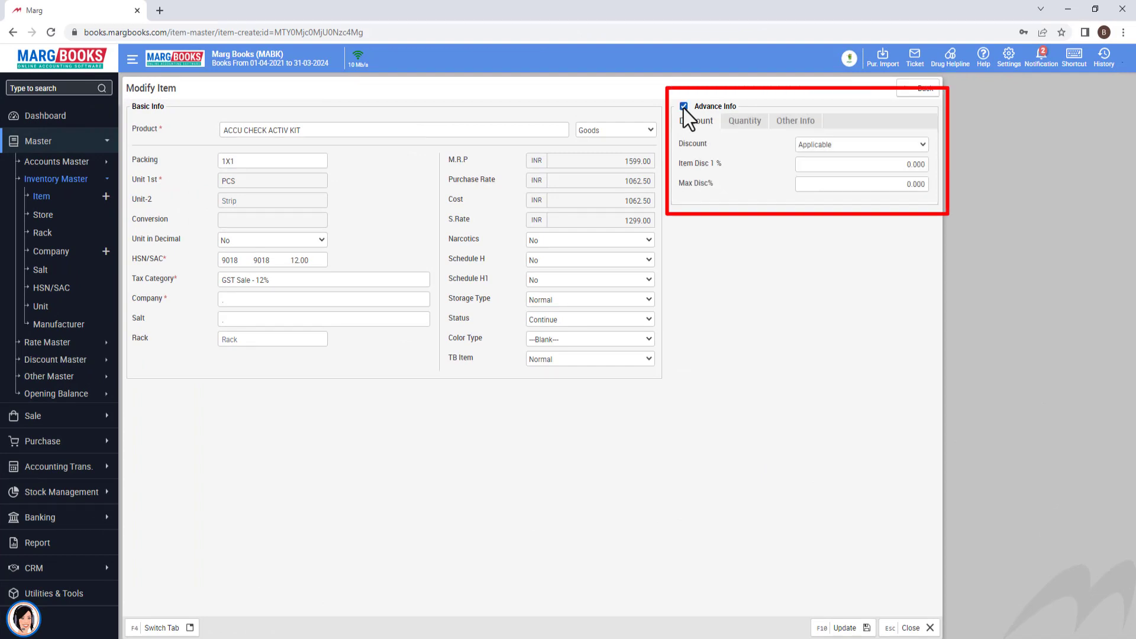
Step: Set the minimum quantity of ACCU CHECK ACTIV KIT to 200 and update the item
left_click(737, 129)
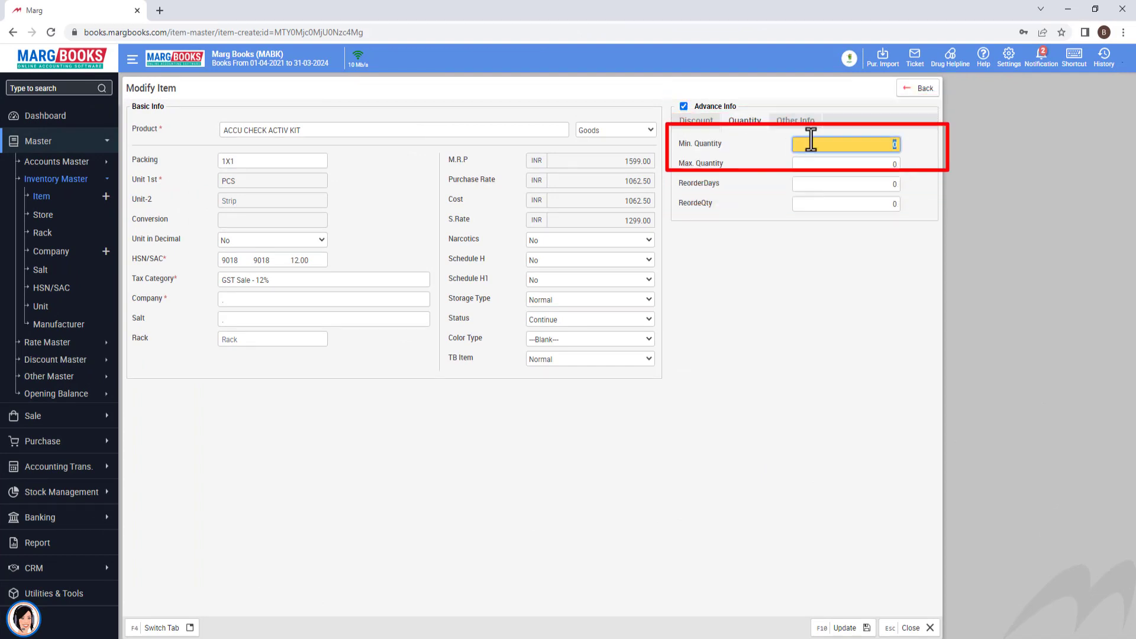
left_click(877, 145)
left_click_drag(877, 145, 931, 152)
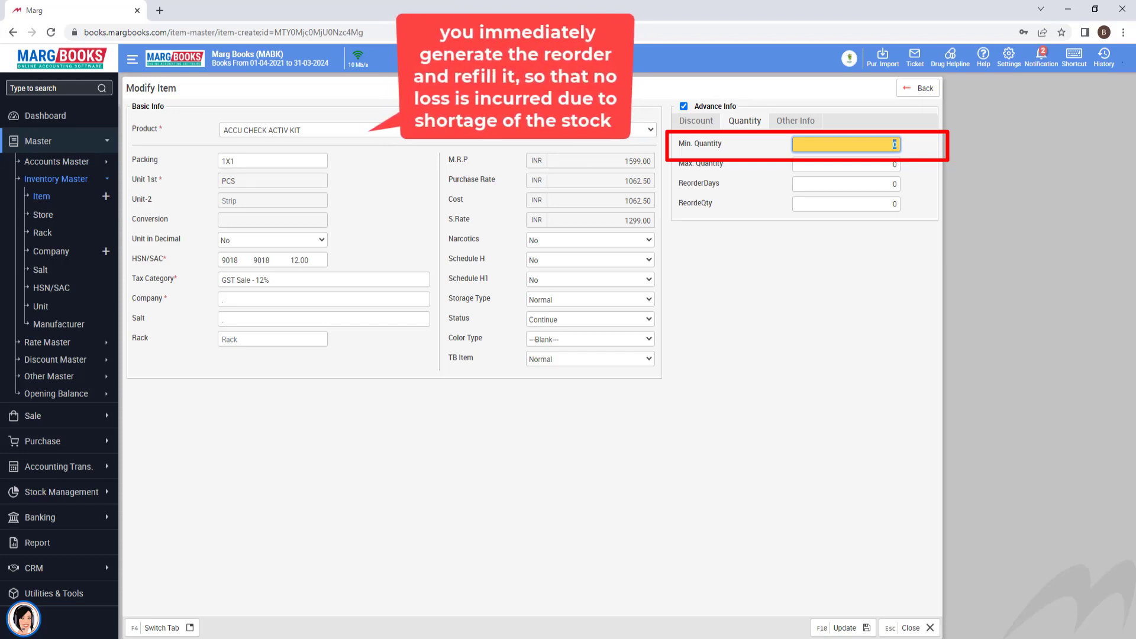
type("200")
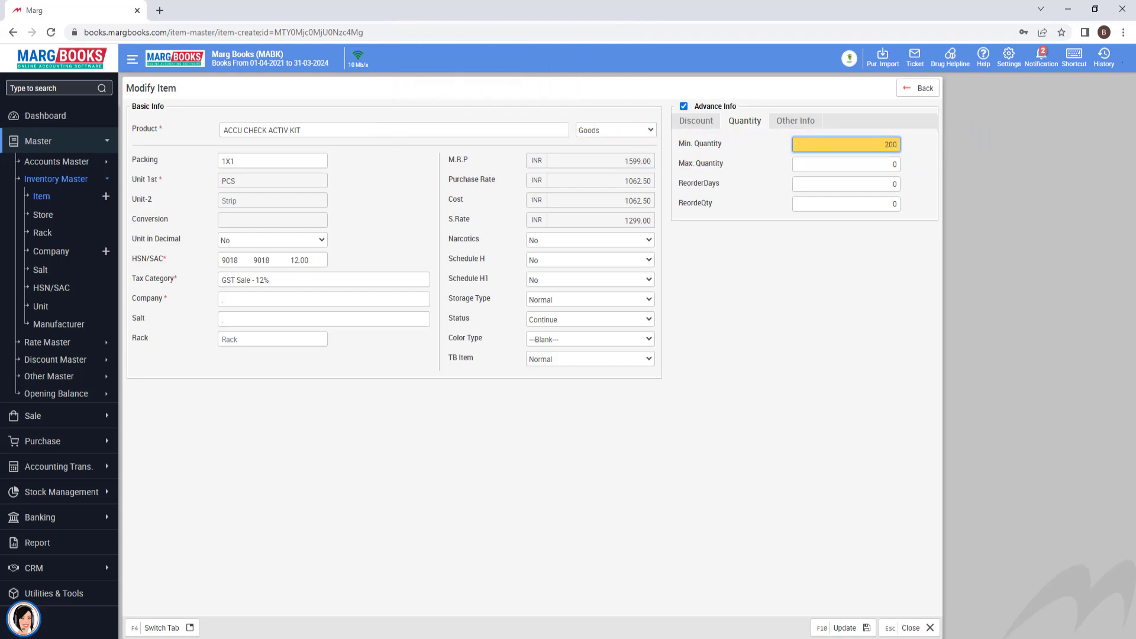
key("F10")
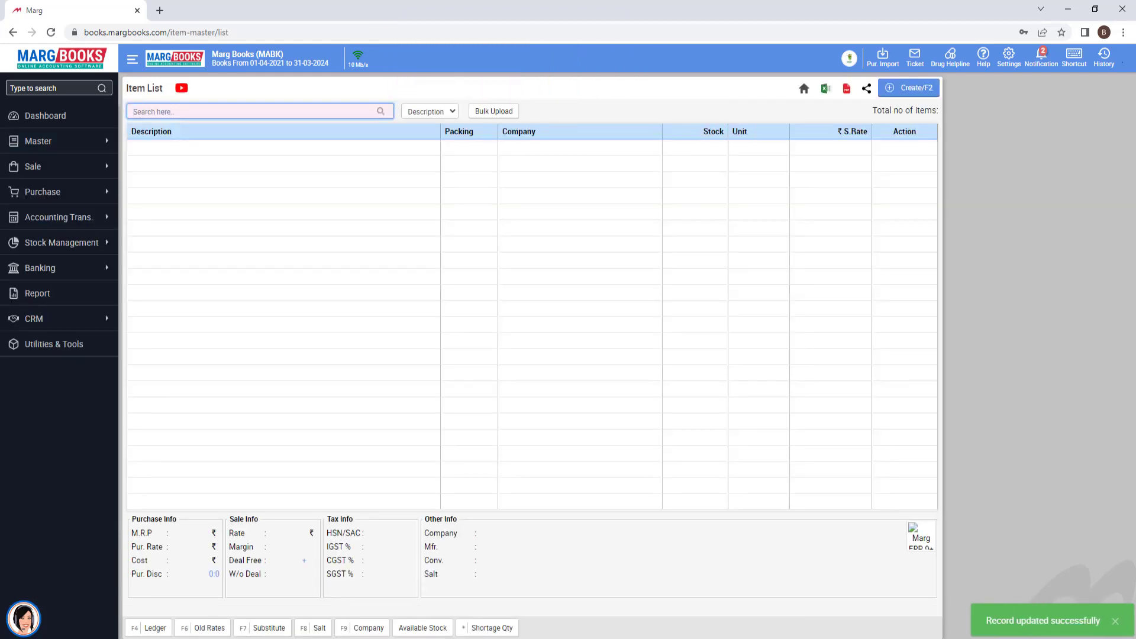
Step: Start a new sale bill and set the Minimum Level Crossed option for indicating stock at minimum/maximum level to Yes
key("alt+n")
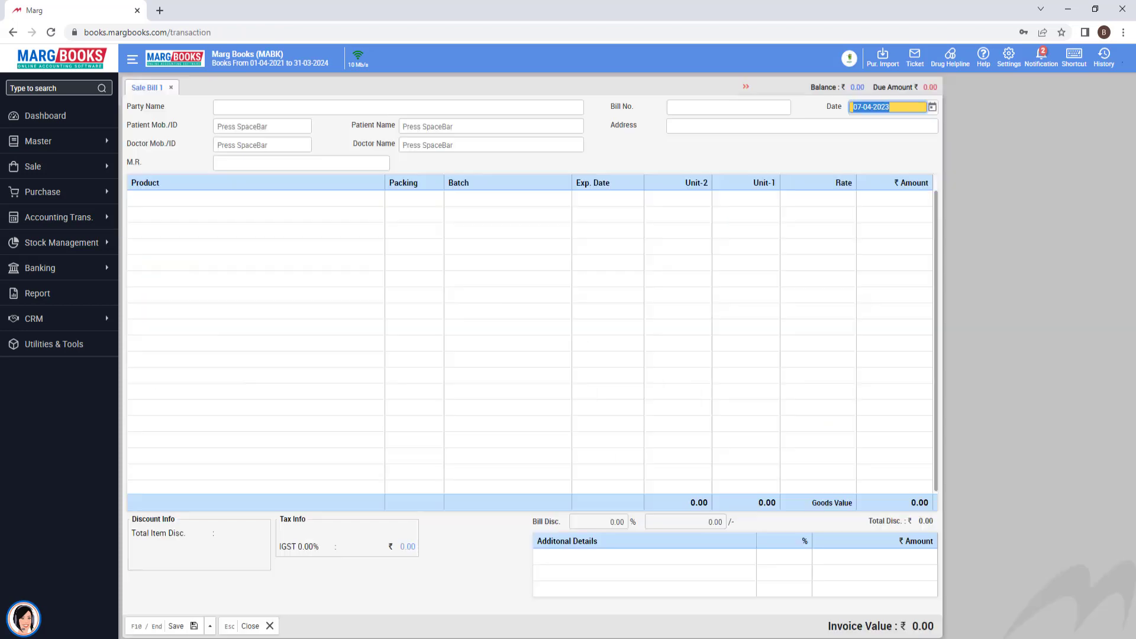
left_click(1010, 62)
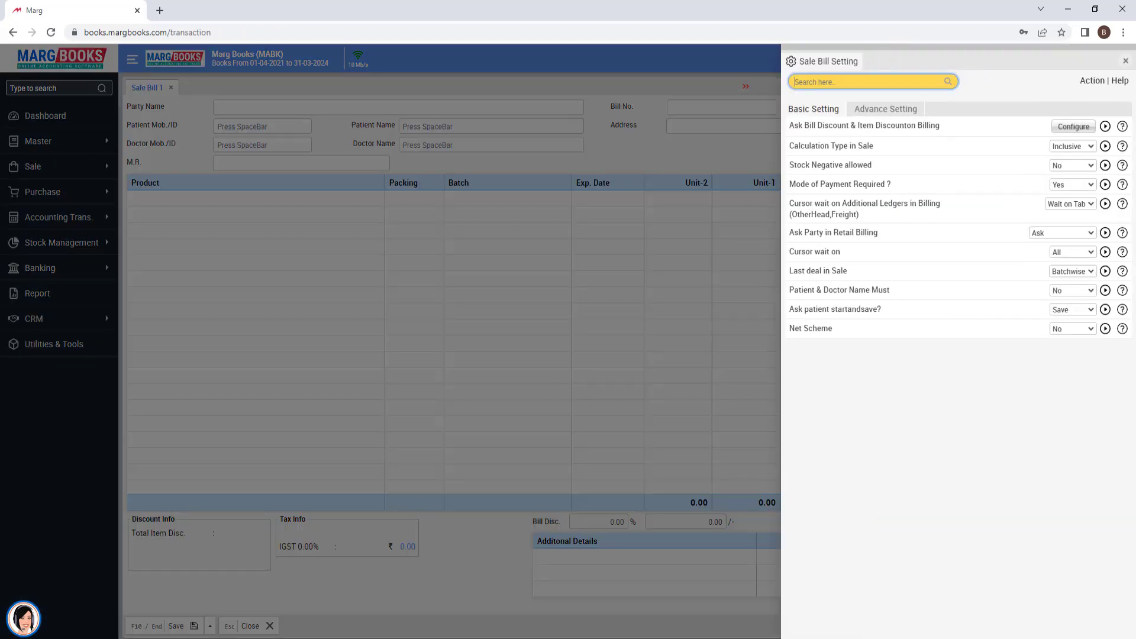
left_click(920, 111)
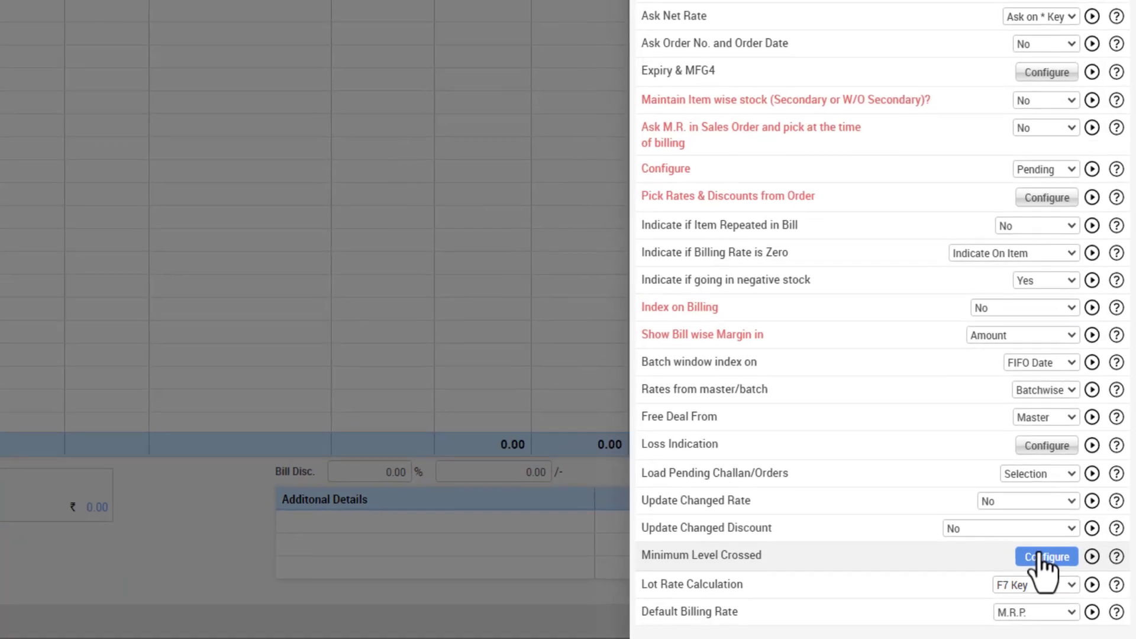
left_click(1043, 558)
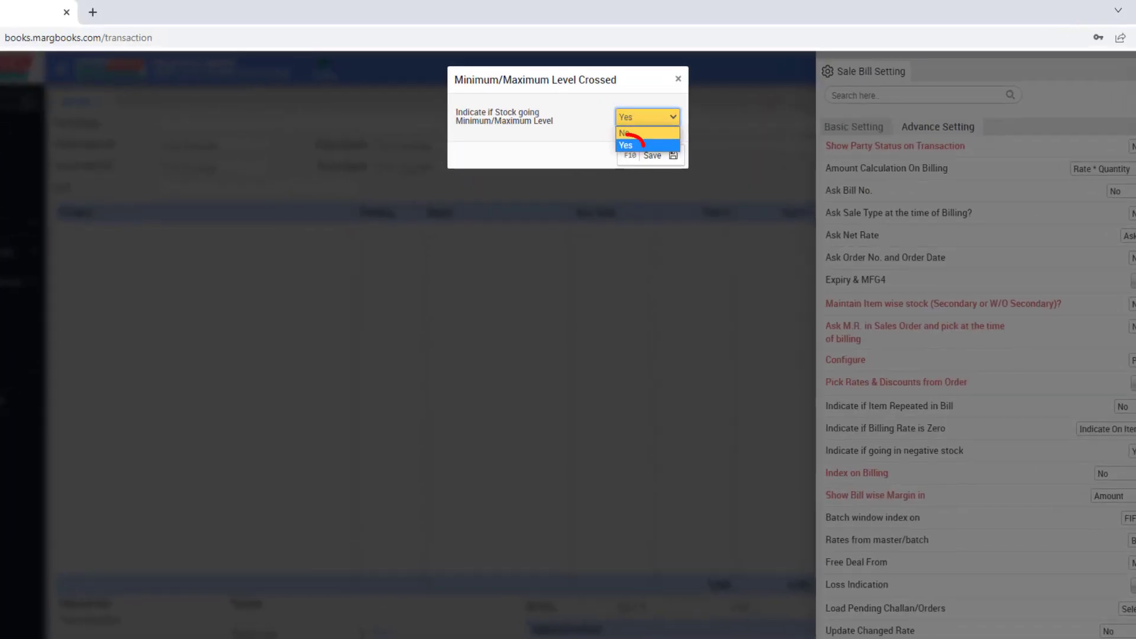
left_click(626, 145)
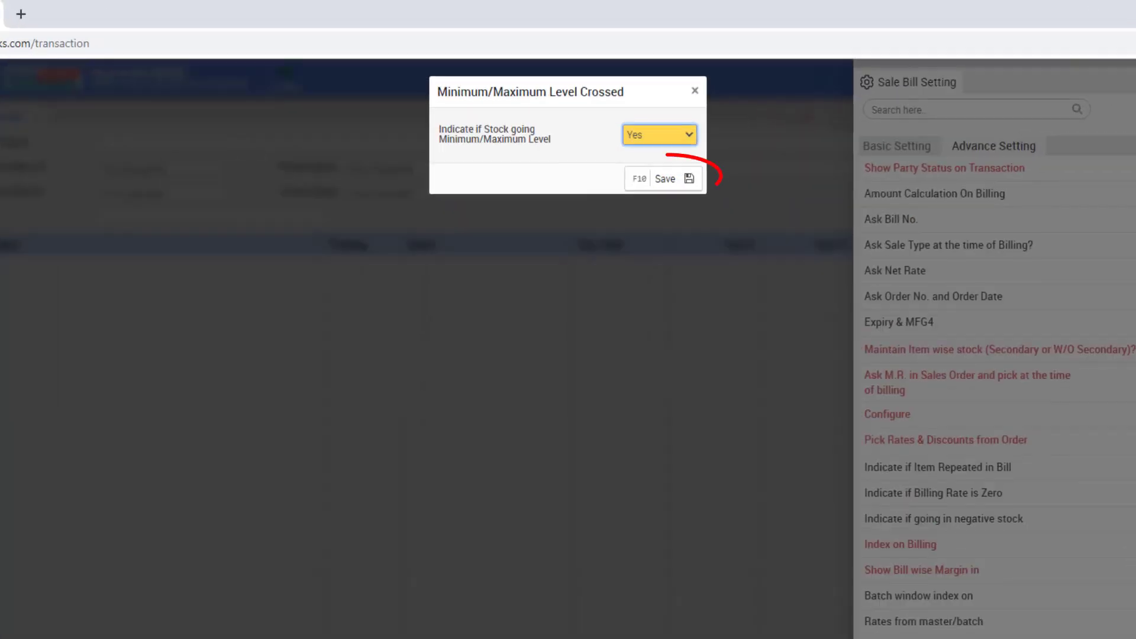
key("Tab")
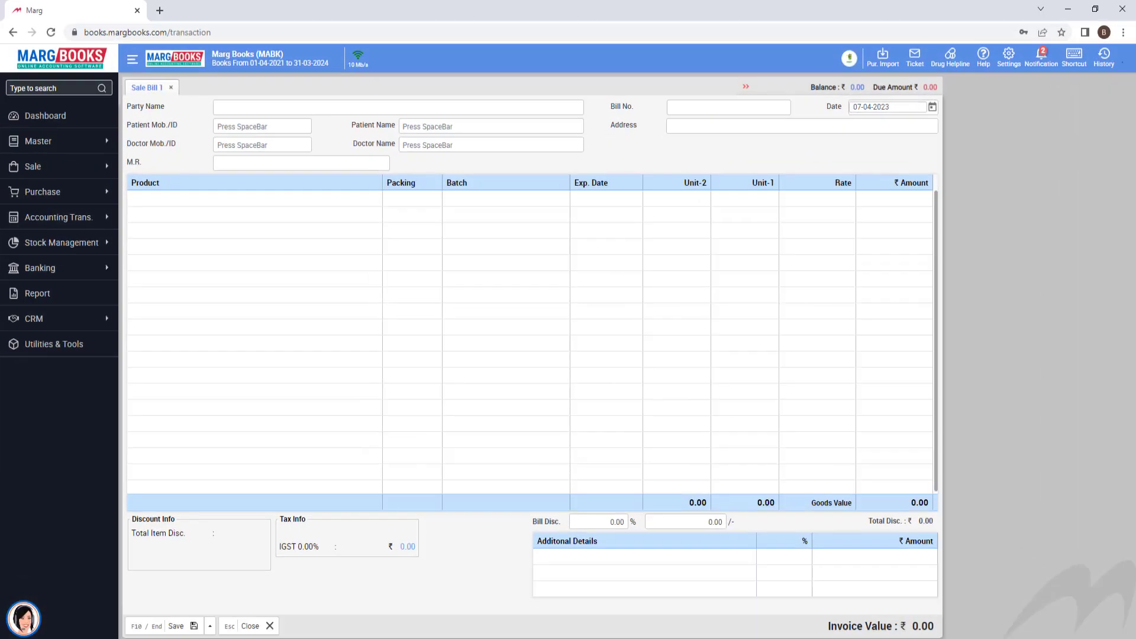
Step: Choose Ahuja Medicine Centre as the party on the sale bill and add the product ACCU CHECK ACTIV KIT, batch 12548
key("Down")
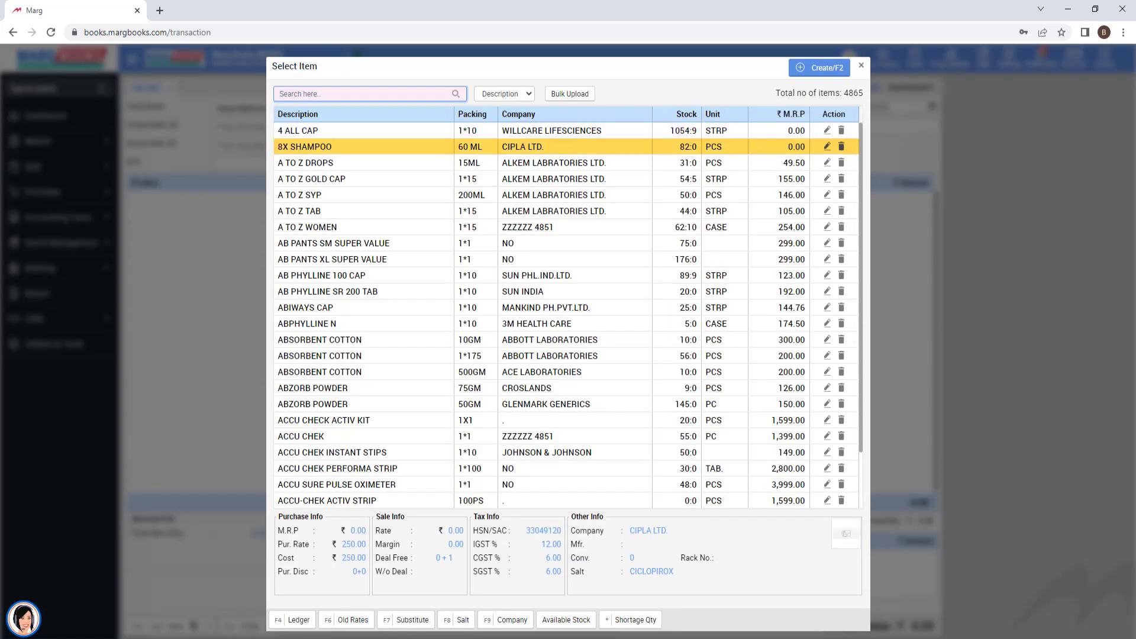
key("Down")
key("Down")
key("Down")
key("Down")
key("Down")
key("Down")
key("Down")
key("Down")
key("Down")
key("Down")
key("Down")
key("Down")
key("Down")
key("Down")
key("Down")
key("Down")
key("Down")
key("Return")
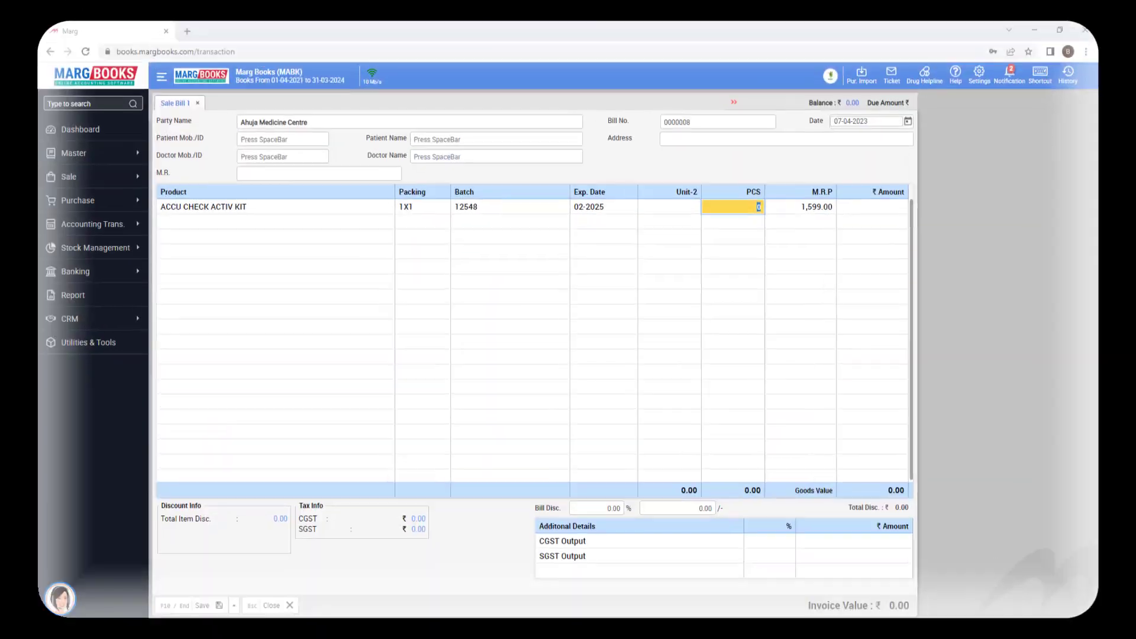
Step: Enter a quantity of 50 PCS for the ACCU CHECK ACTIV KIT line and accept its M.R.P
type("5")
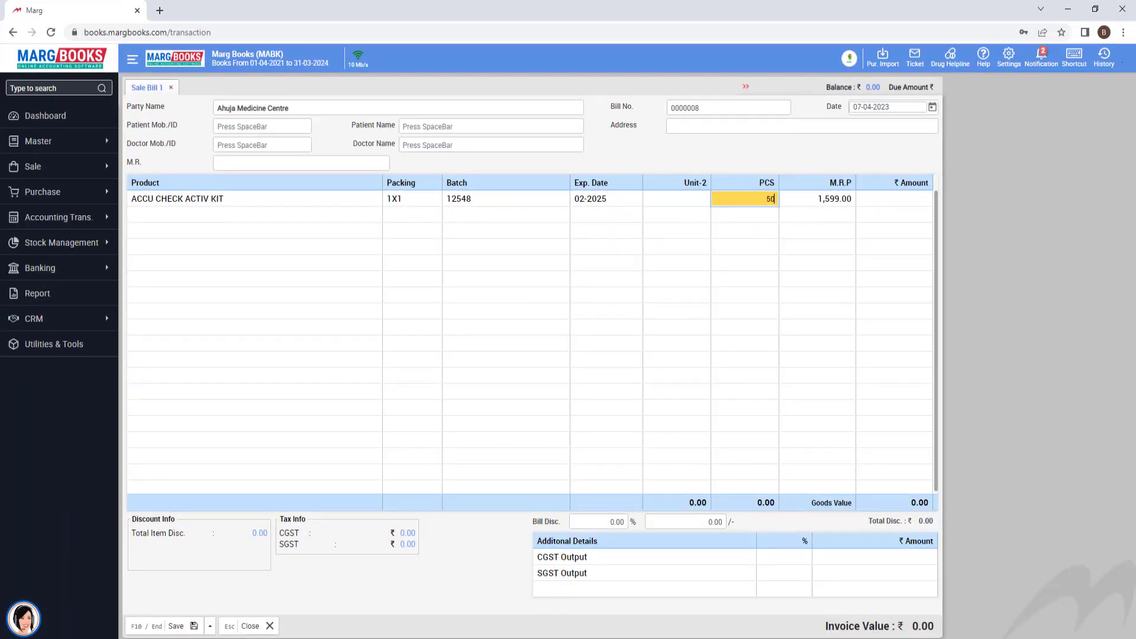
key("Return")
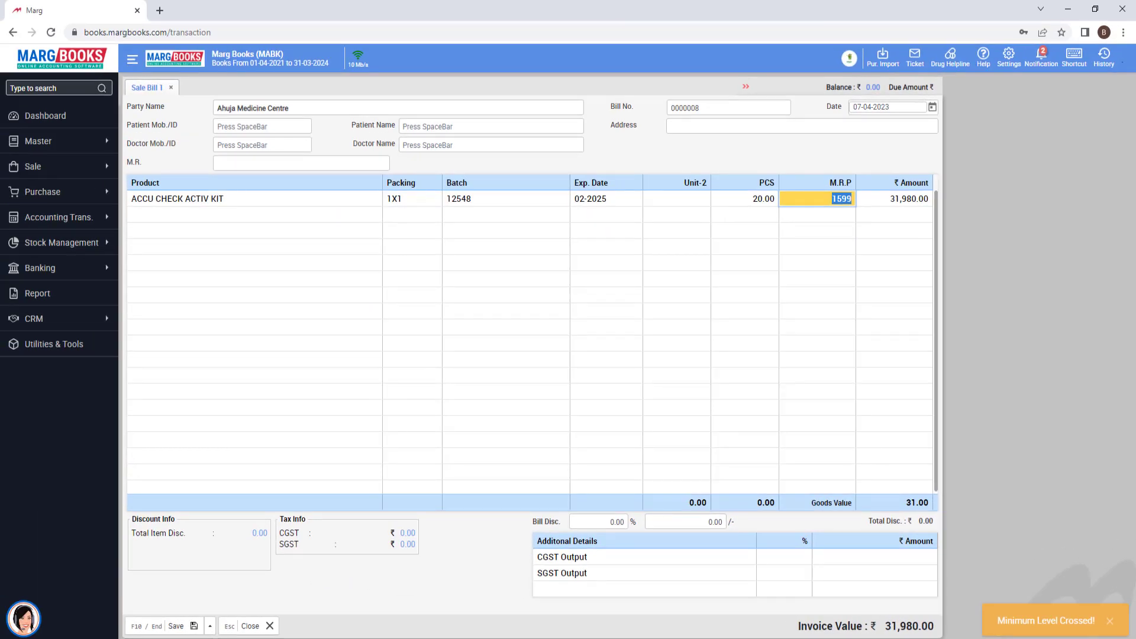
key("Return")
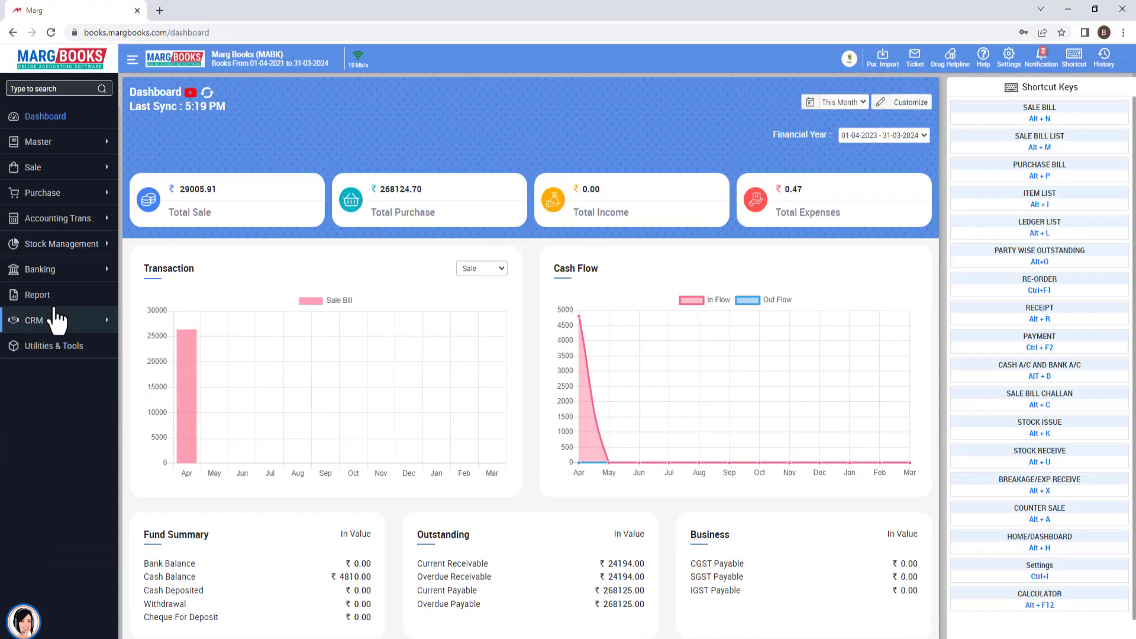
Step: Open the Minimum Stock report from the inventory stock reports
left_click(59, 299)
left_click(161, 120)
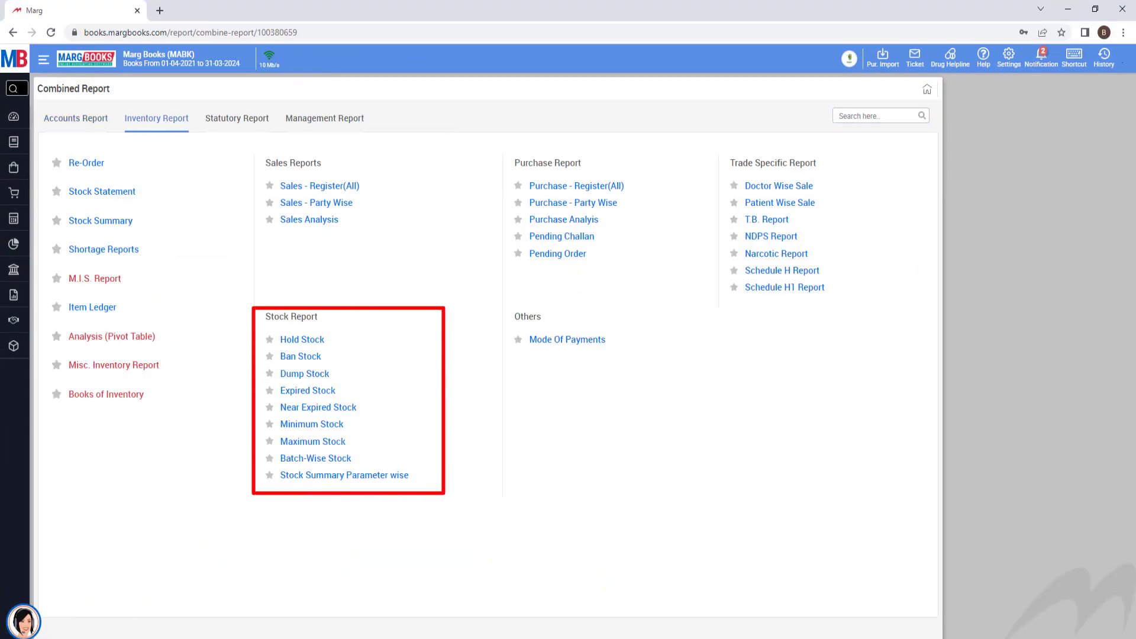
left_click(313, 425)
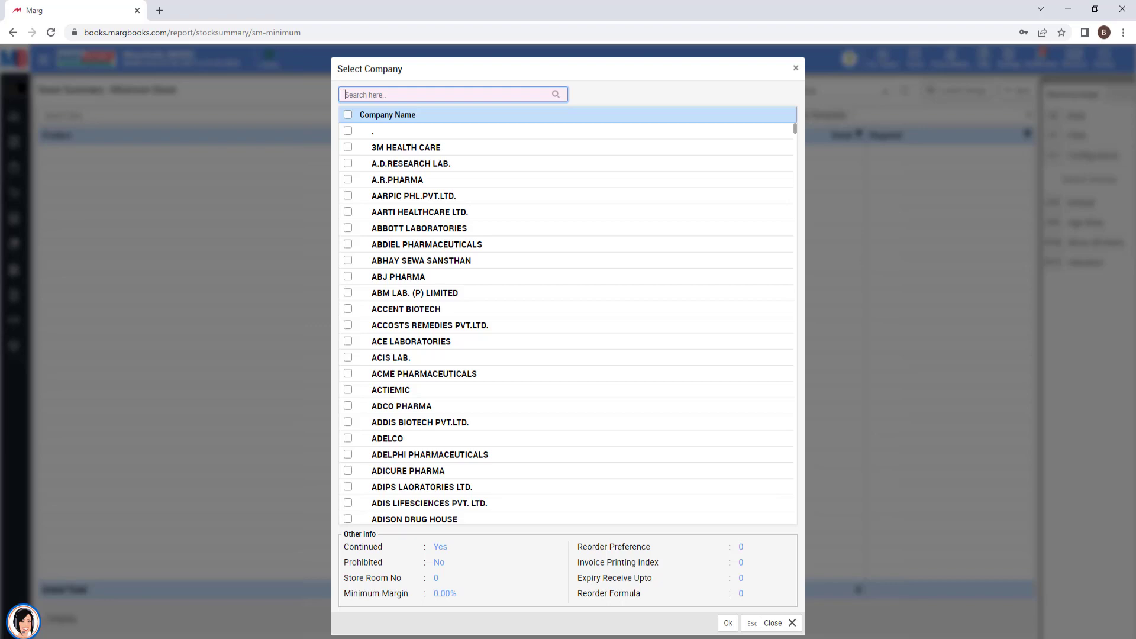
left_click(348, 147)
left_click(348, 195)
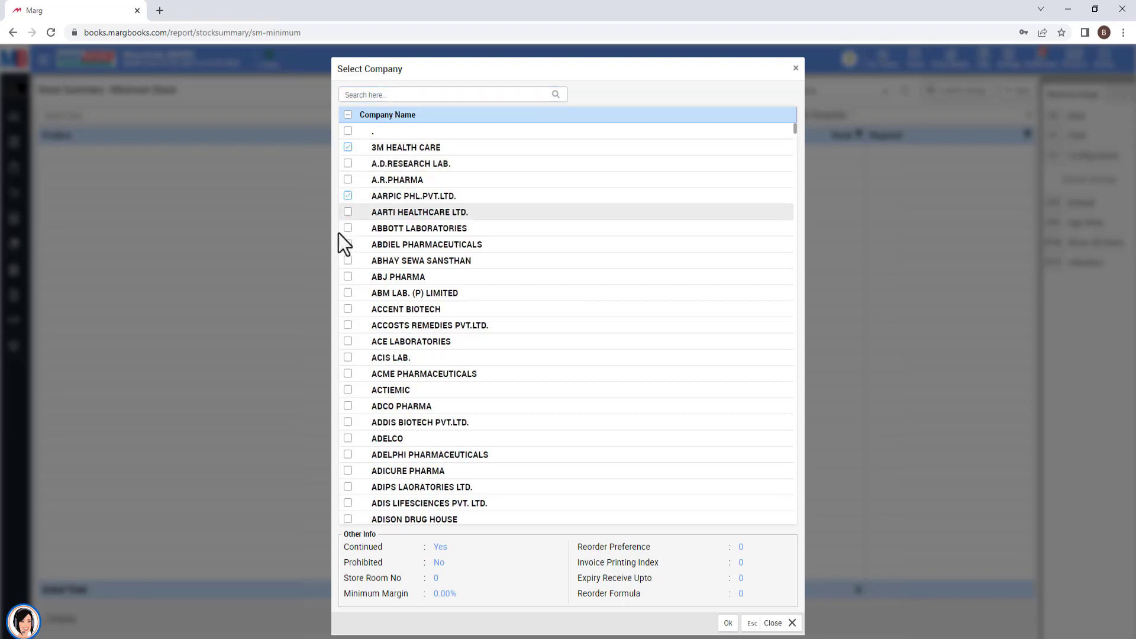
left_click(348, 245)
left_click(348, 309)
left_click(348, 390)
left_click(348, 422)
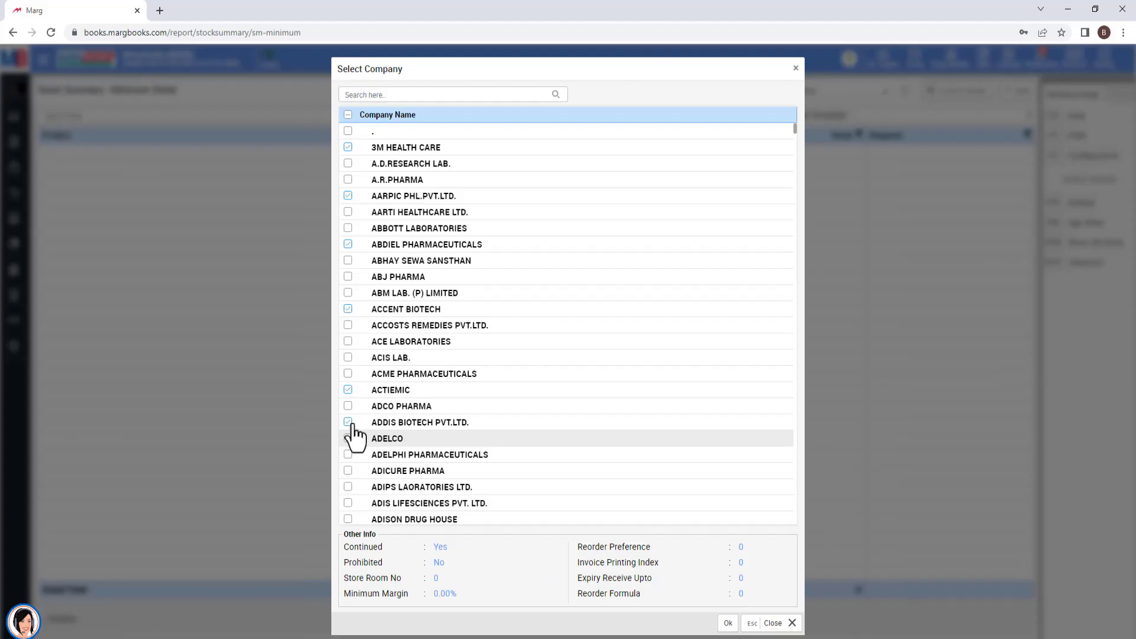
left_click(348, 422)
left_click(348, 390)
left_click(348, 309)
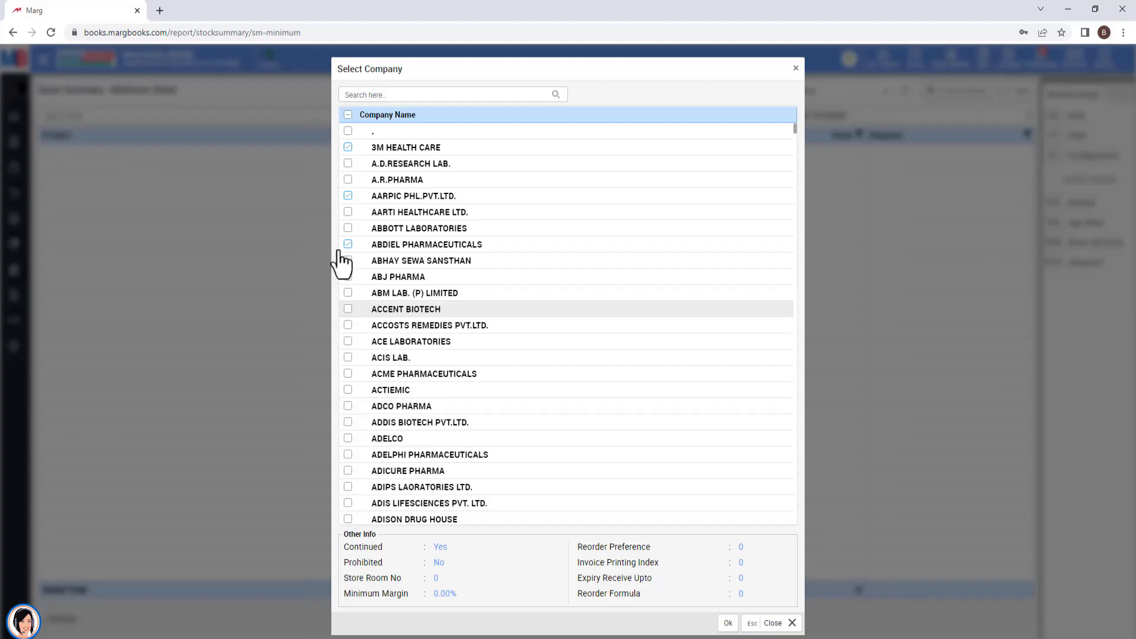
left_click(348, 244)
left_click(348, 196)
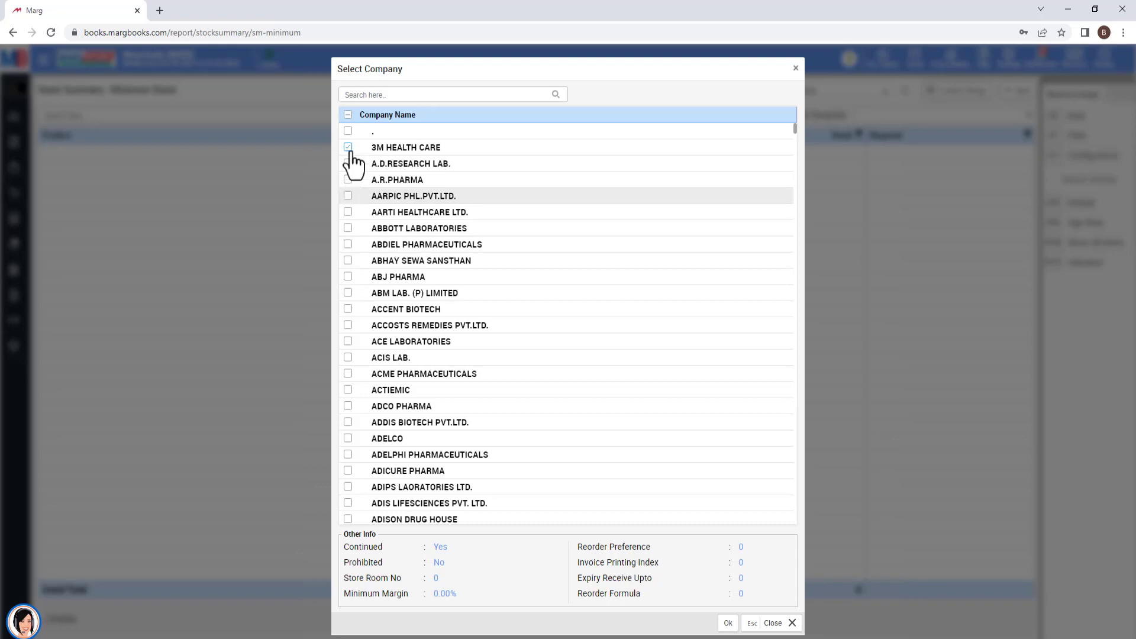
Step: Select all companies and generate the minimum stock report
left_click(348, 115)
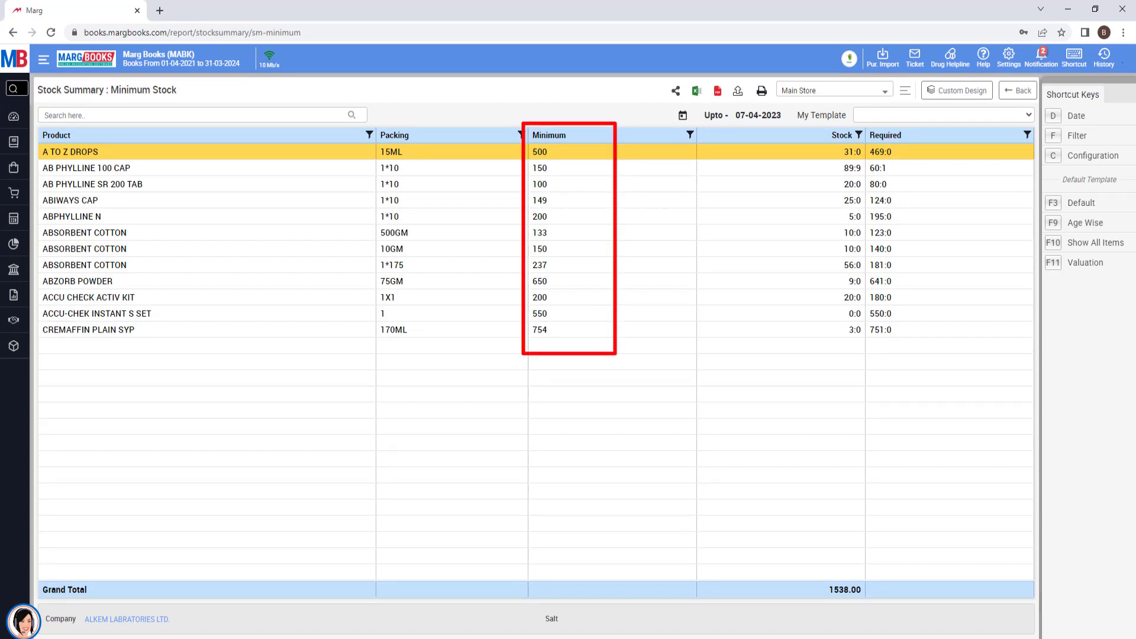
Step: Examine the minimum level, current stock and required quantity of each product in the minimum stock report
key("Down")
key("Down")
key("Down")
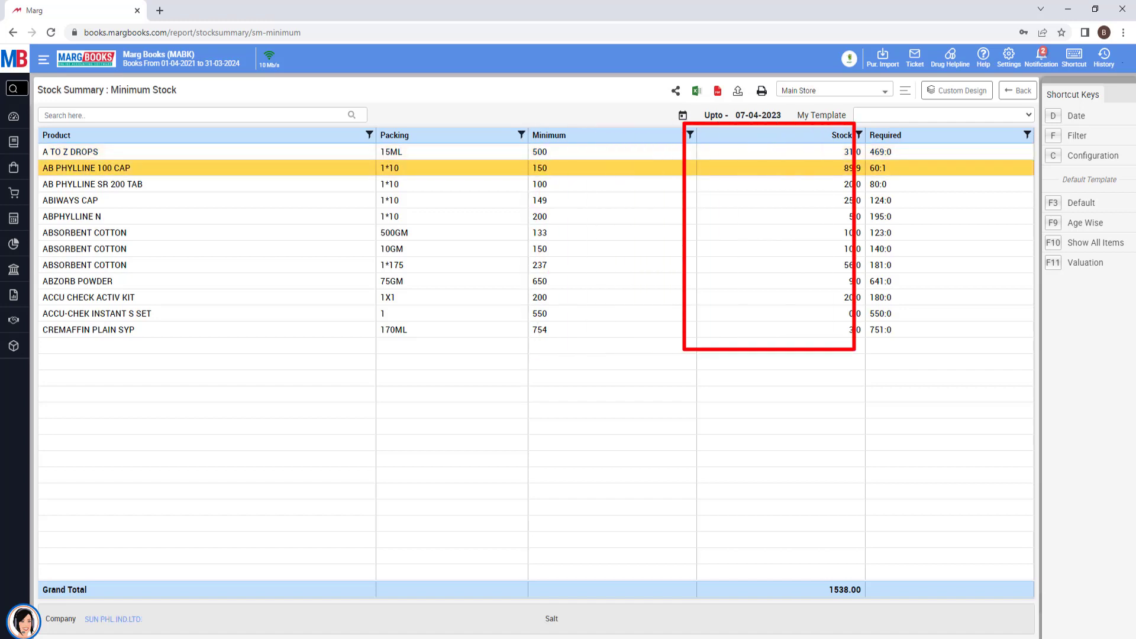
key("Down")
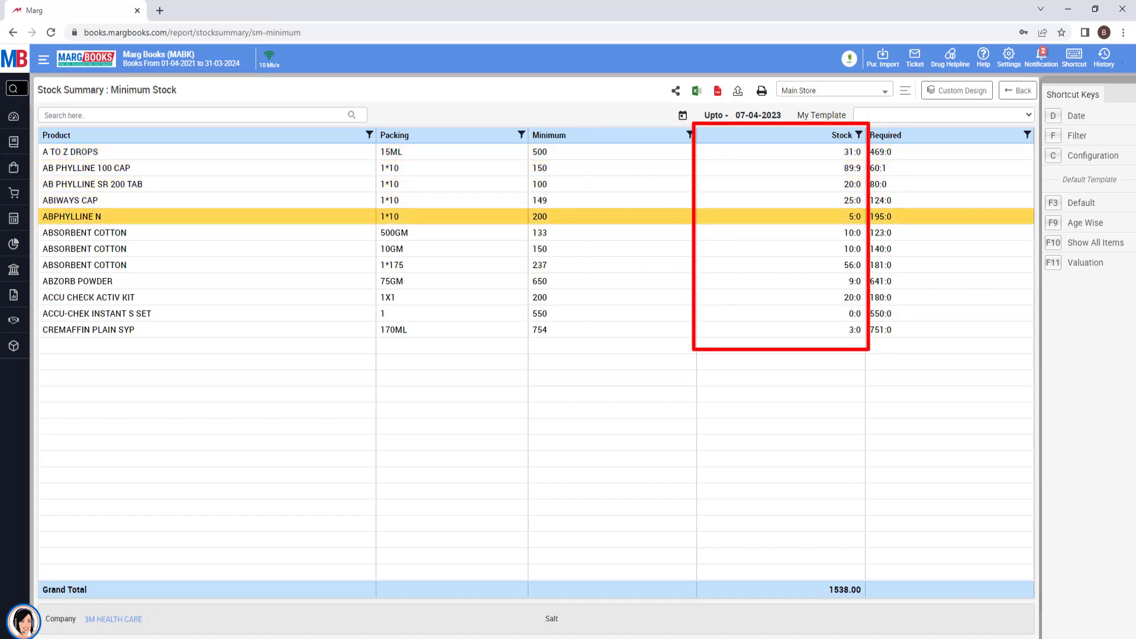
key("Down")
key("Down")
key("Down")
key("Down")
key("Down")
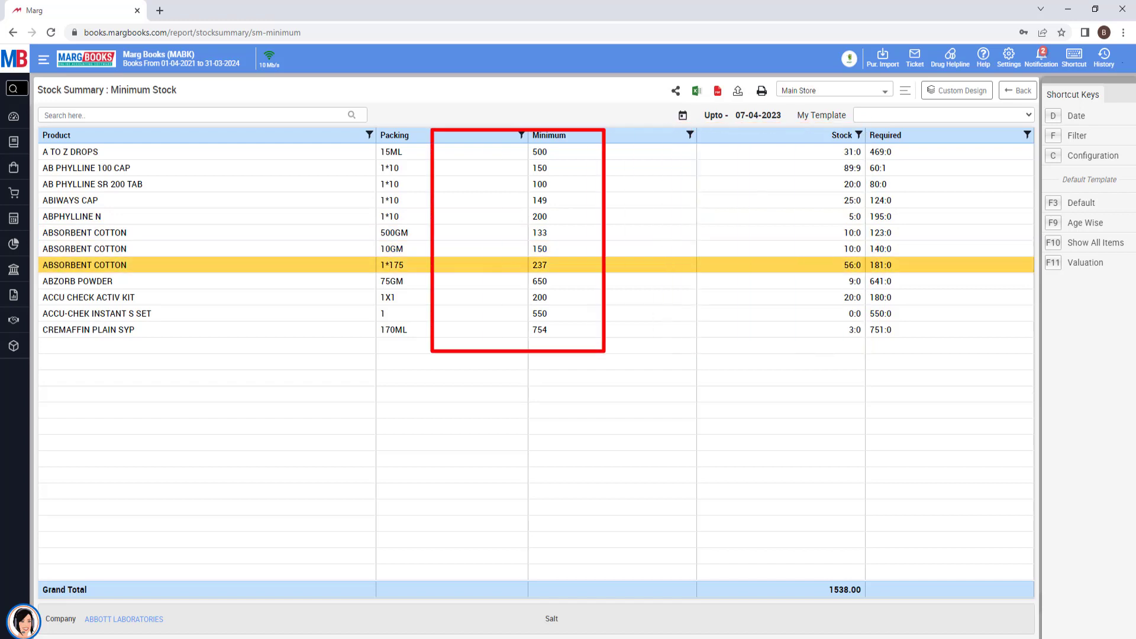
key("Down")
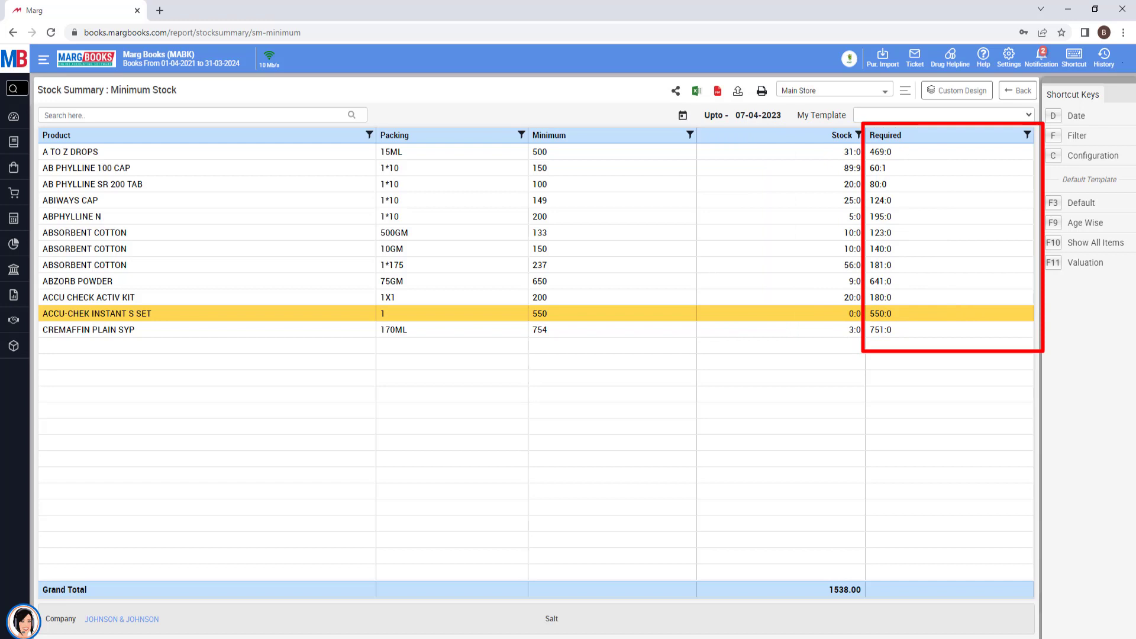
key("Down")
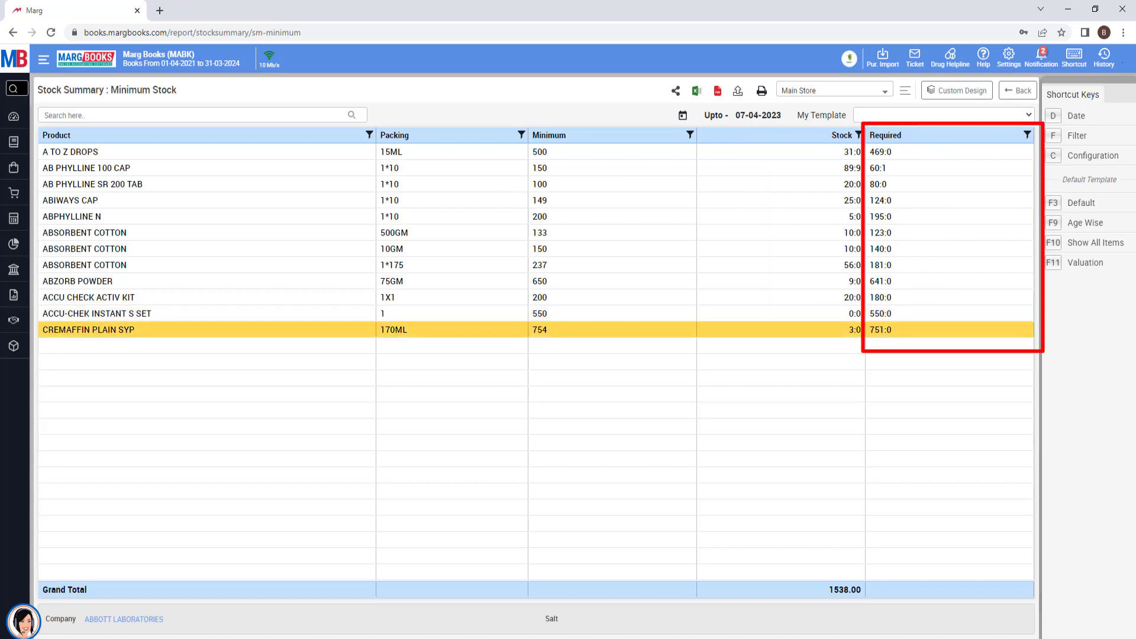
key("Up")
key("Up")
key("Up")
key("Up")
key("Up")
key("Up")
key("Up")
key("Up")
key("Up")
key("Up")
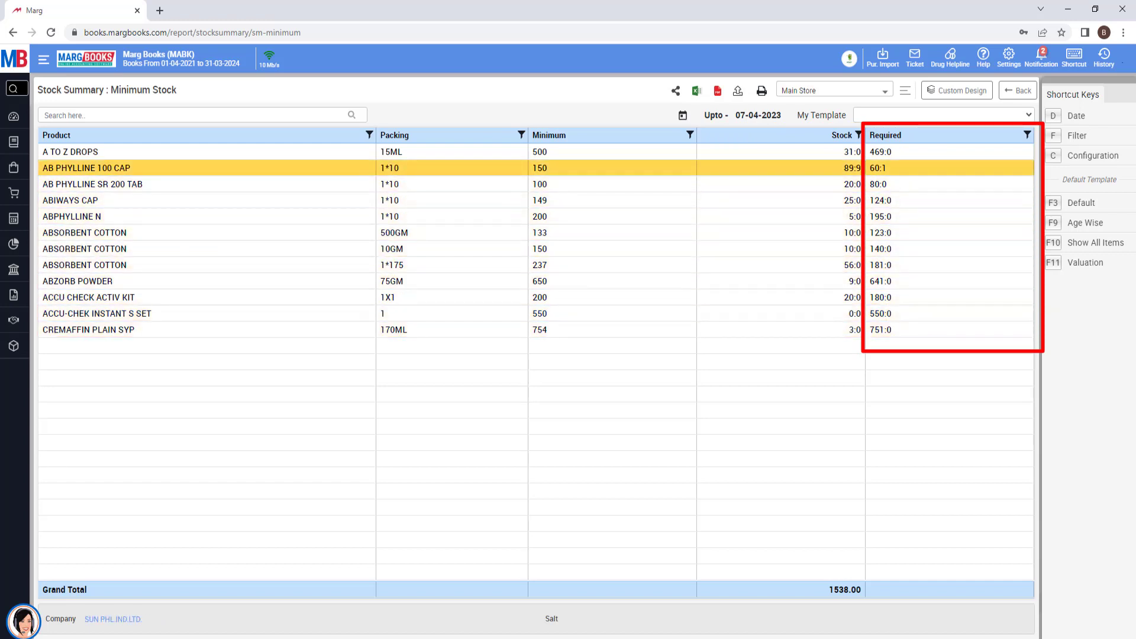
key("Up")
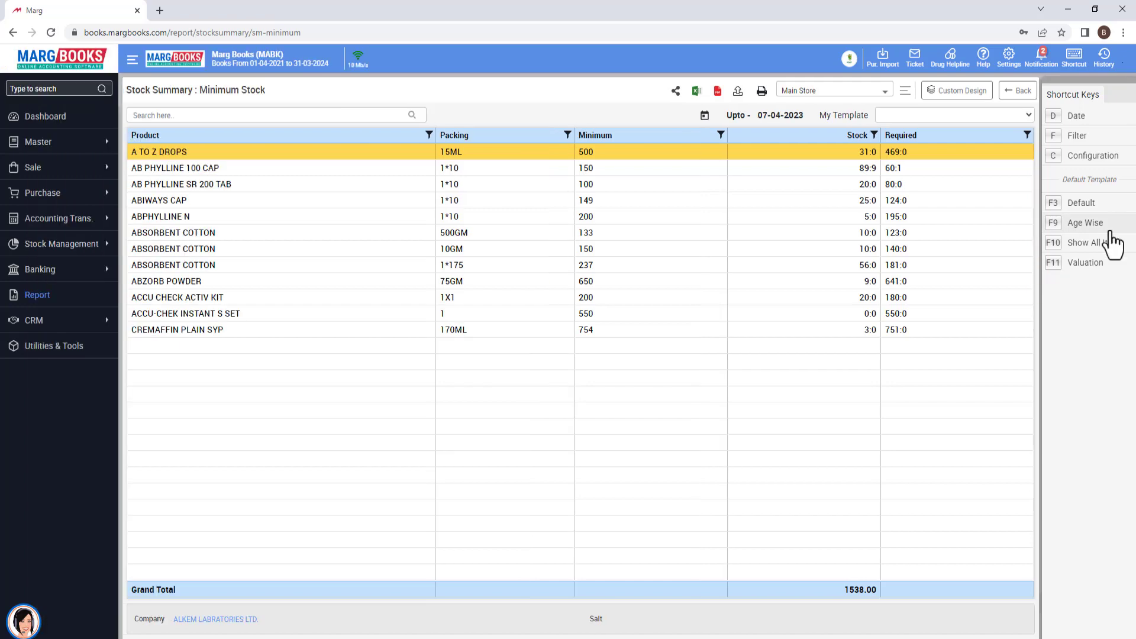
Step: View the From and To date choices in the report's date filter and leave them unchanged
left_click(1083, 117)
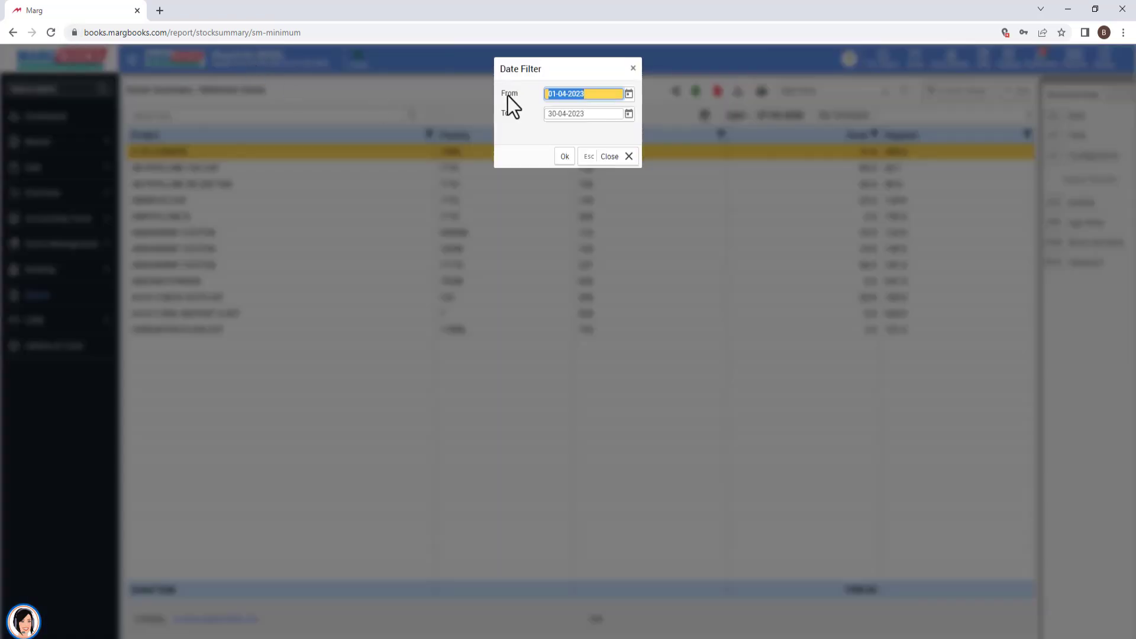
left_click(629, 93)
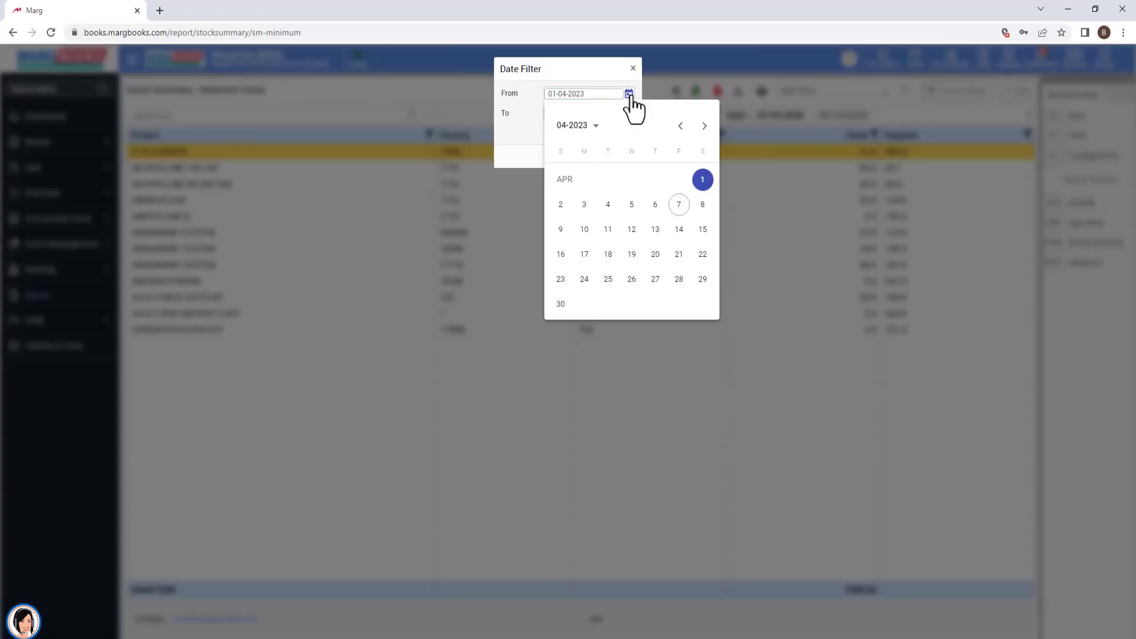
left_click(630, 95)
left_click(628, 114)
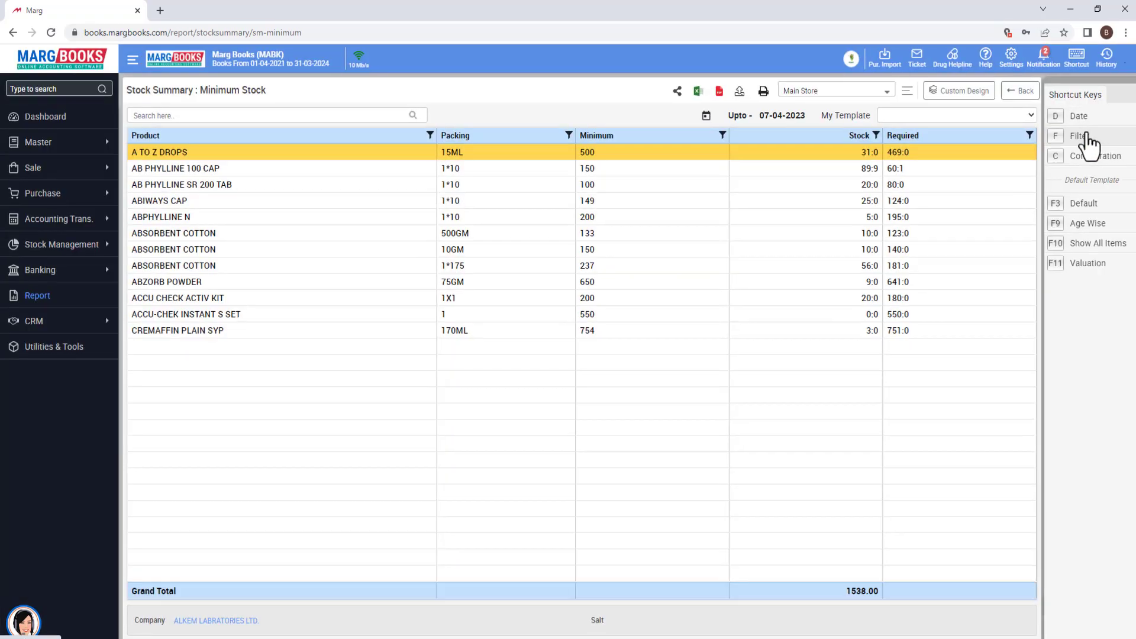
Step: Review the fields available for filtering in the report's advance filter, then close it without applying a condition
left_click(1084, 135)
key("space")
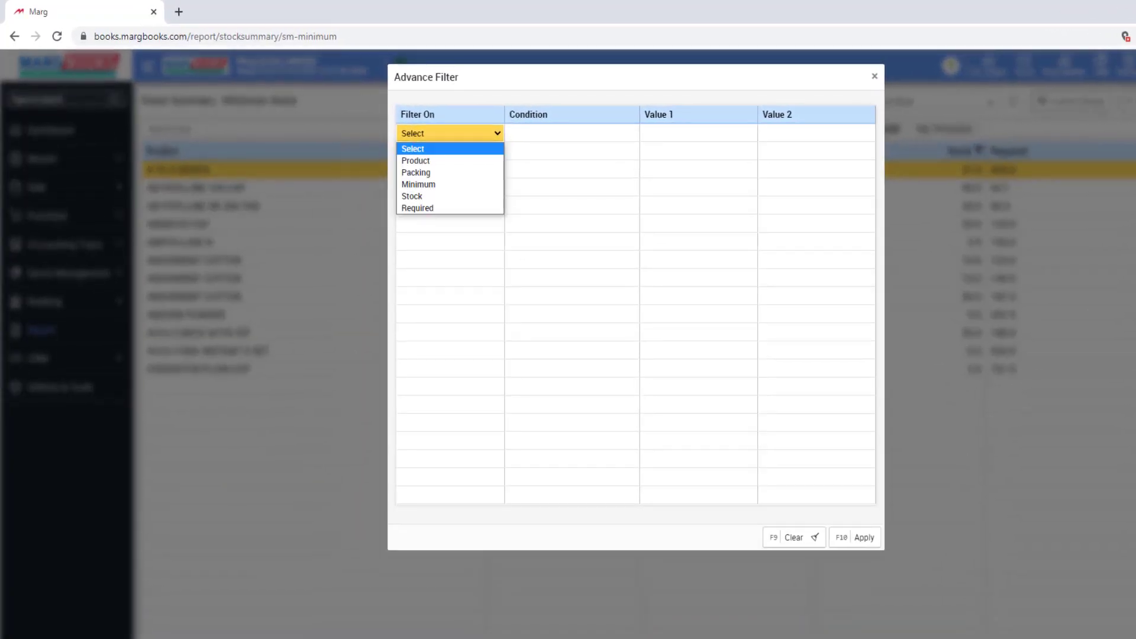
key("Down")
key("Down")
key("Down")
key("Down")
key("Down")
key("Up")
key("Up")
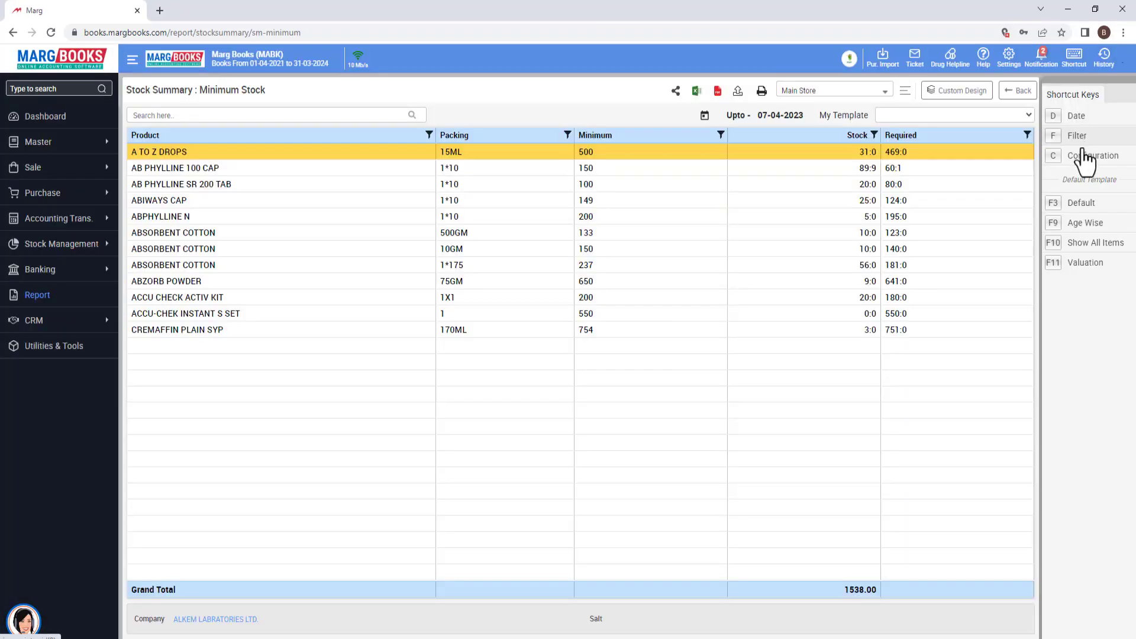
Step: In the stock summary configuration, keep Ope/Inward/Closing Qty at No and set the opening and closing valuation to A-Rate
left_click(1085, 162)
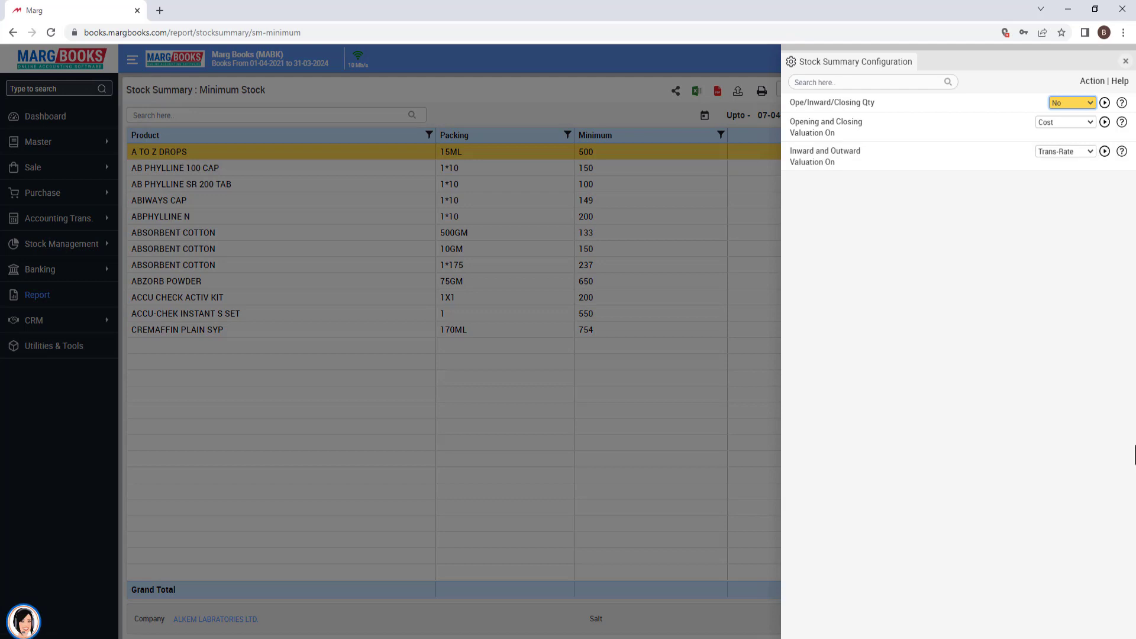
key("space")
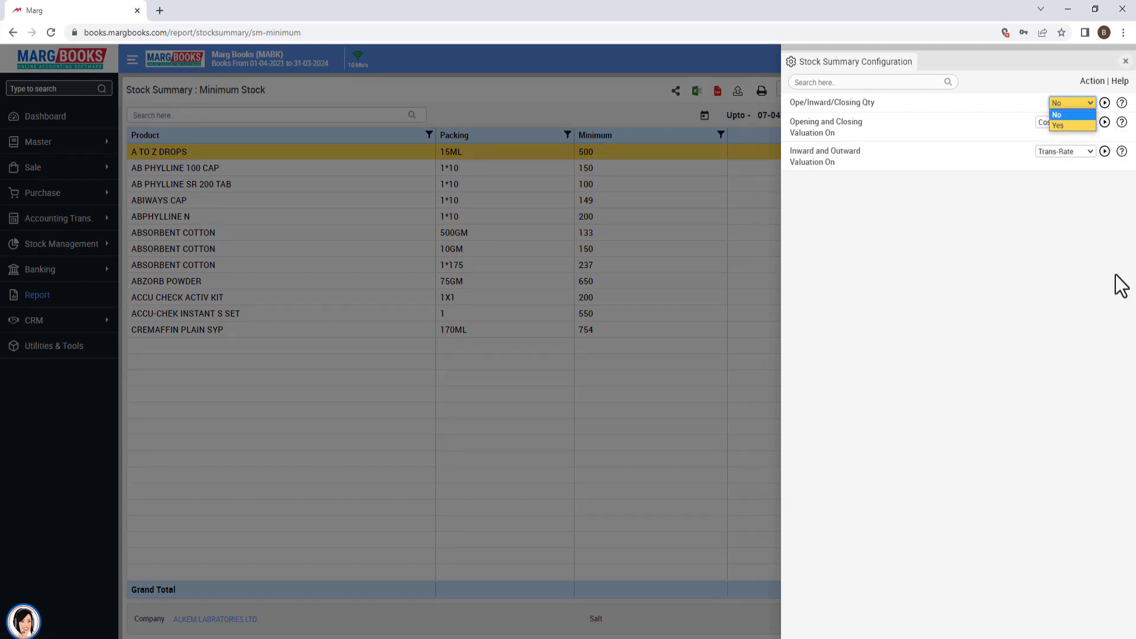
left_click(1089, 103)
left_click(1089, 123)
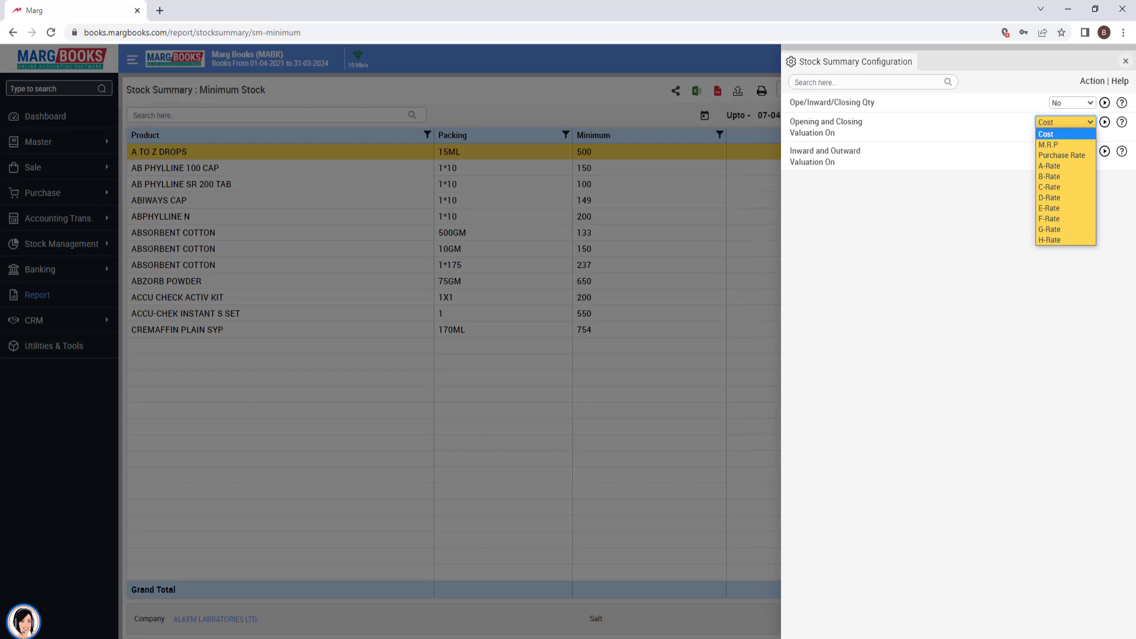
left_click(1083, 166)
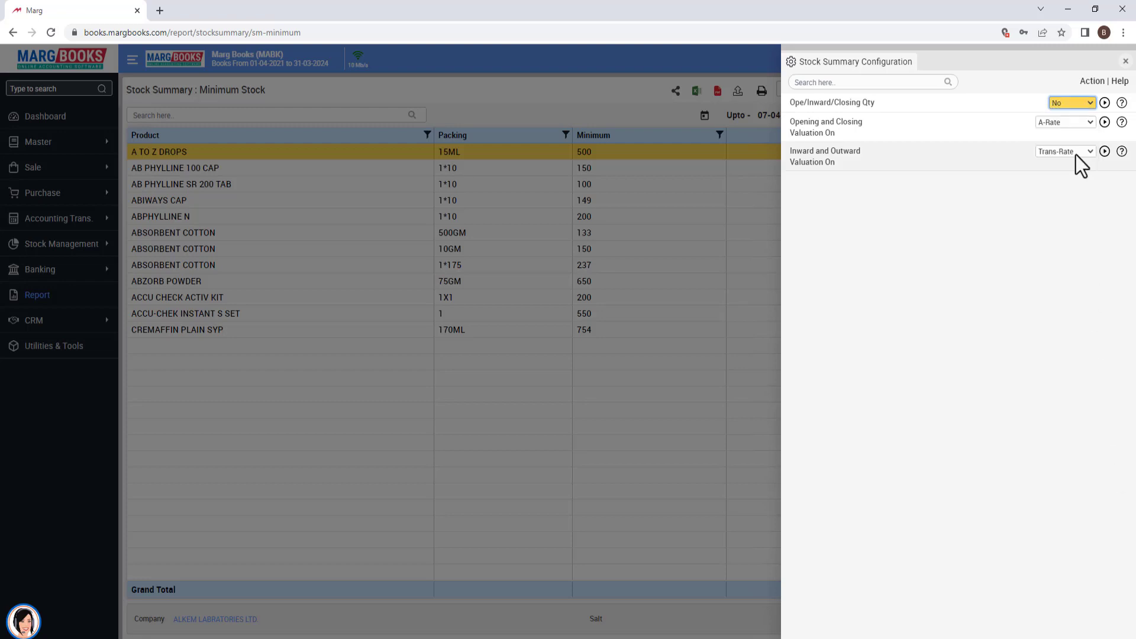
Step: Review the inward and outward valuation choices, keep Trans-Rate, and close the stock summary configuration
left_click(1076, 152)
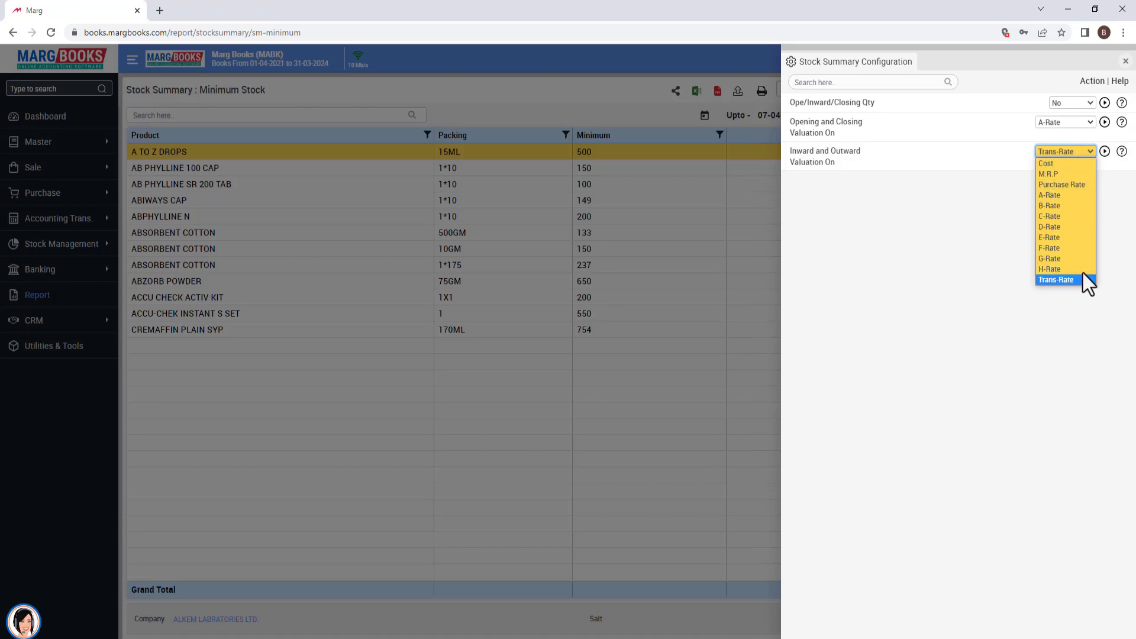
left_click(1116, 438)
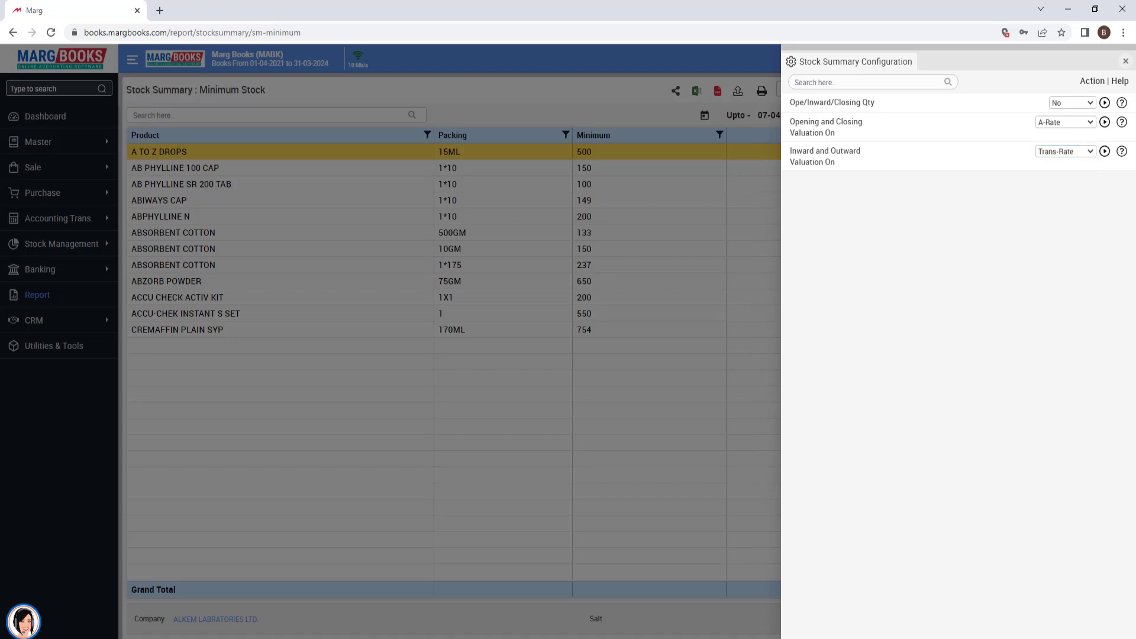
key("Escape")
Step: View the sharing options available for the minimum stock report
left_click(679, 99)
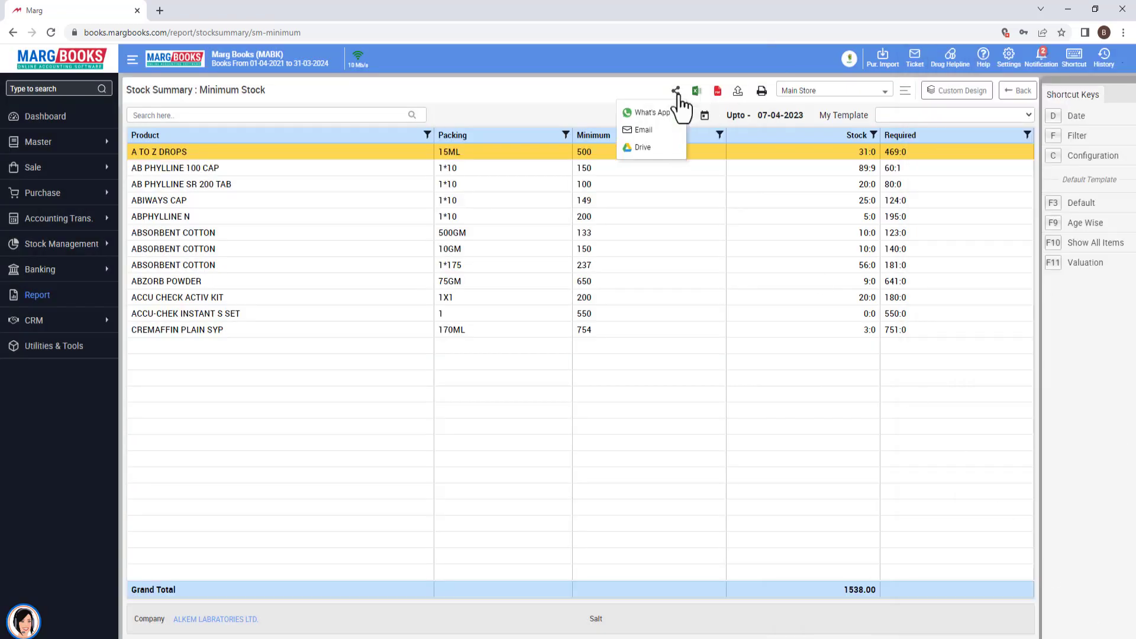
mouse_move(652, 128)
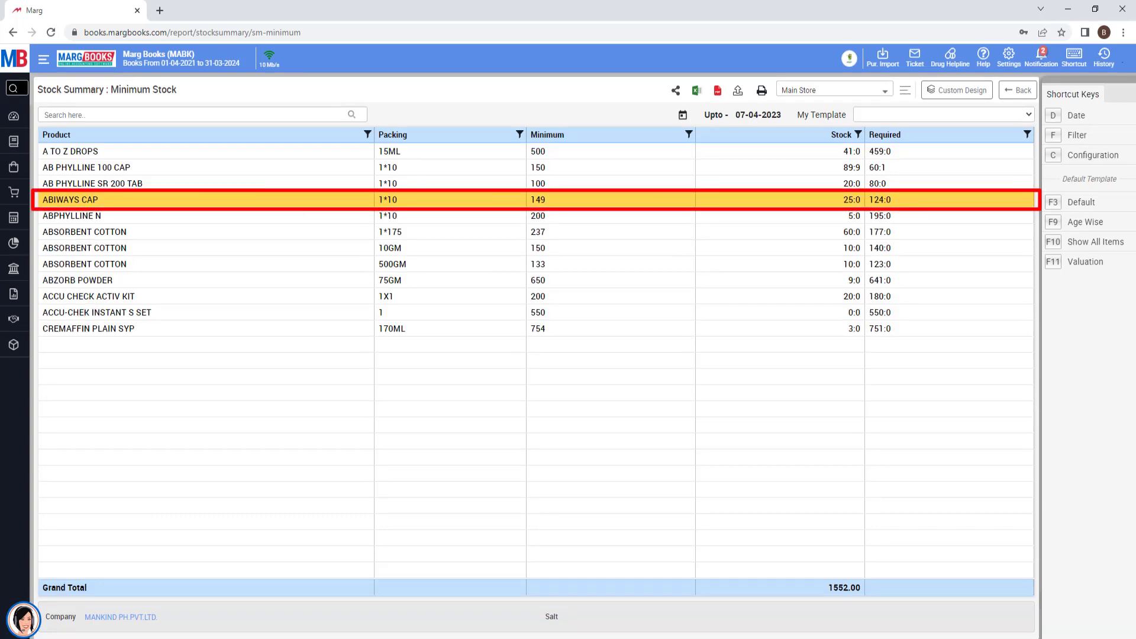
Step: Drill down from ABIWAYS CAP to its 01-Apr-23 purchase bill and look through the actions available for the bill
key("Return")
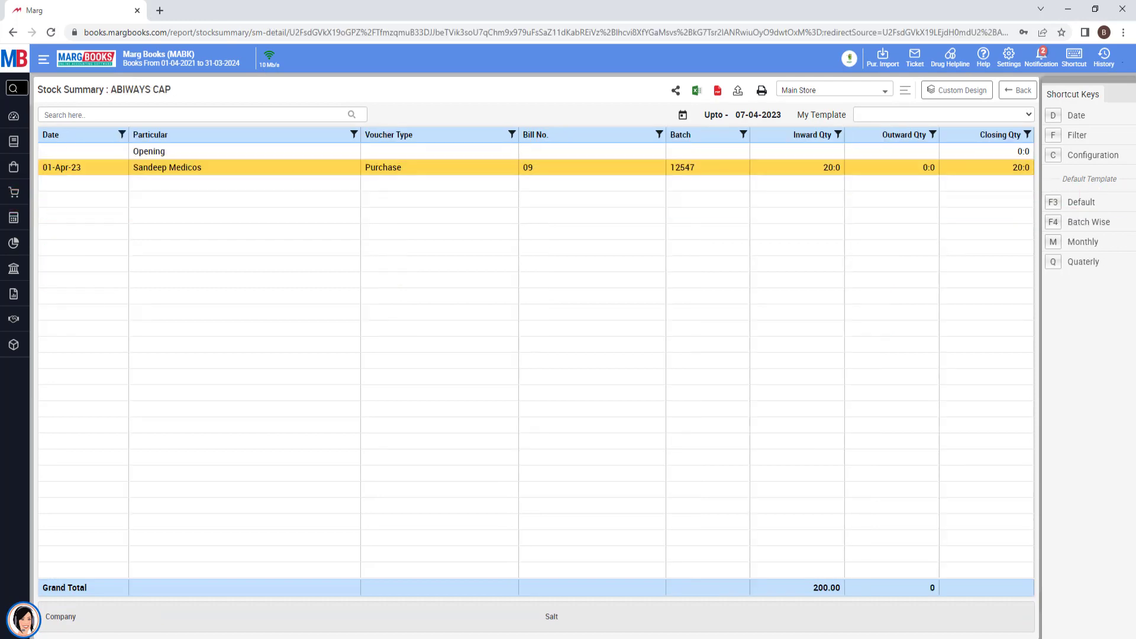
key("Return")
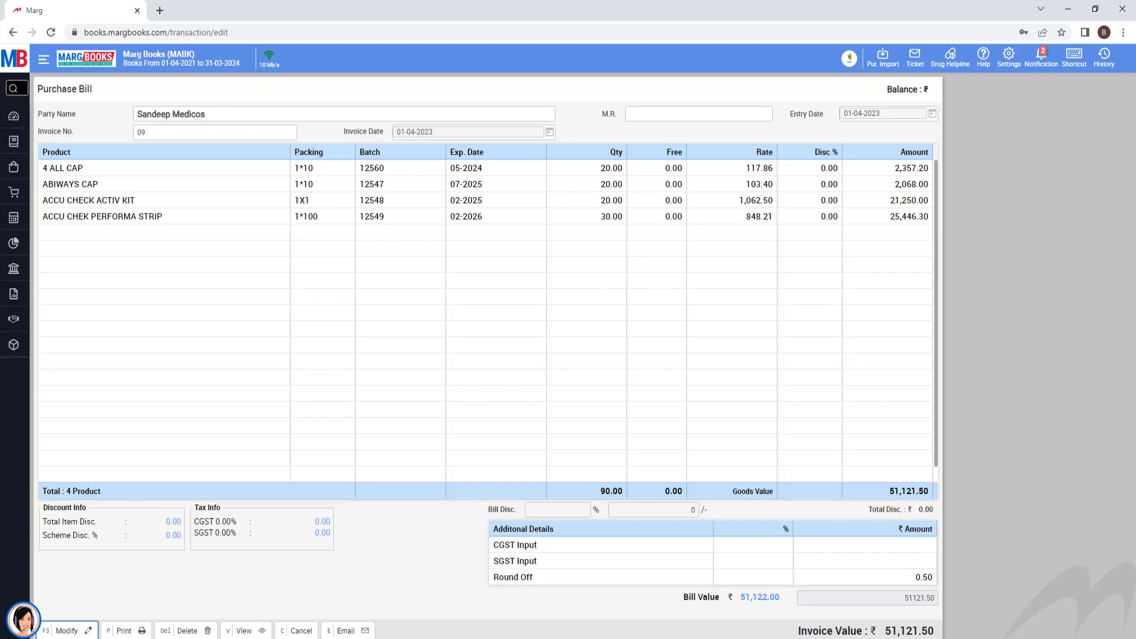
key("Right")
key("Right")
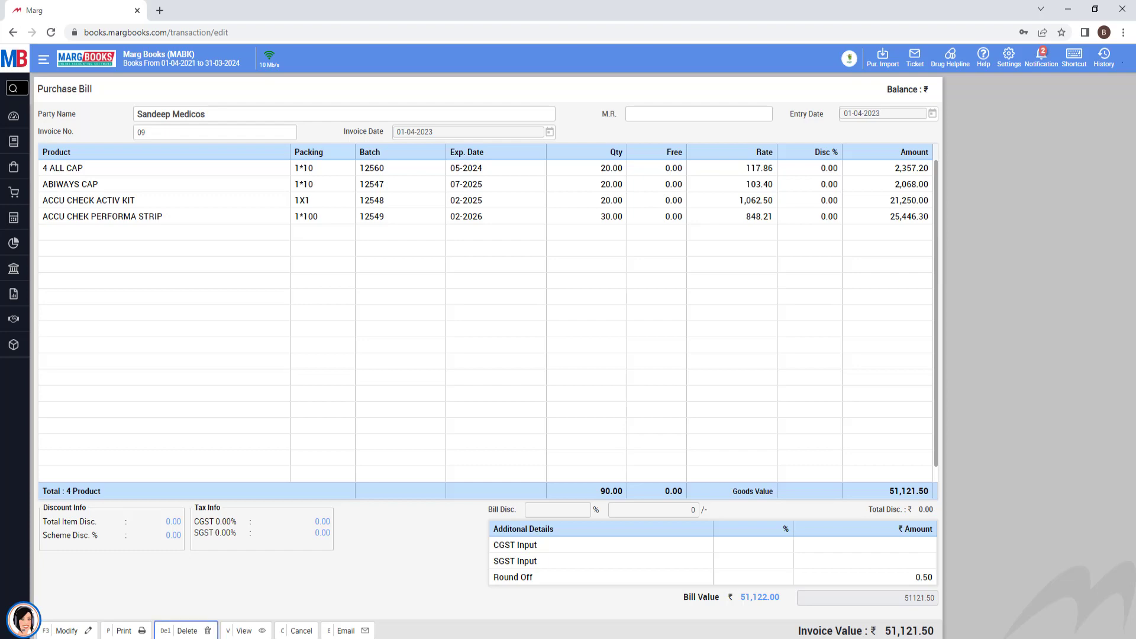